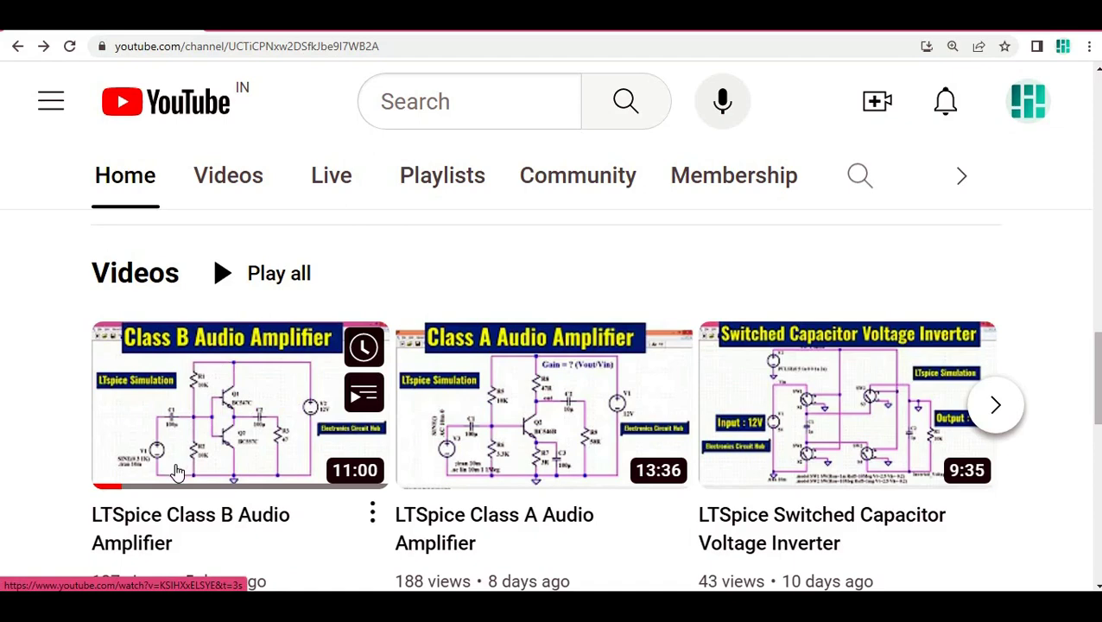
- Magnify the YouTube channel page, scroll down, then reset the zoom to 100%
key(ctrl+plus)
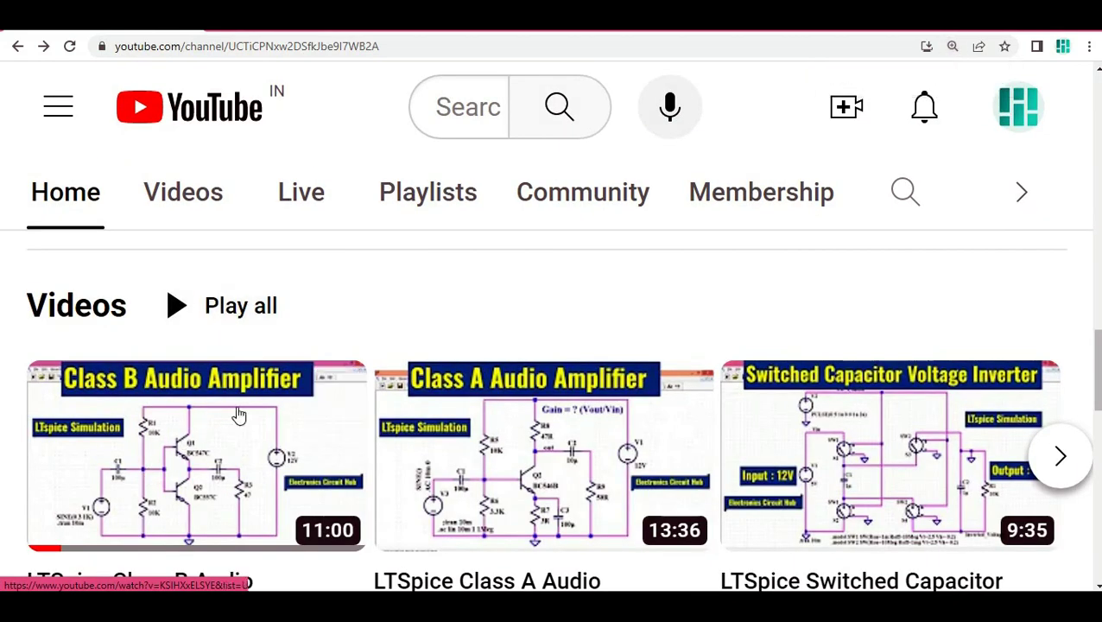
scroll(190, 475, down, 2)
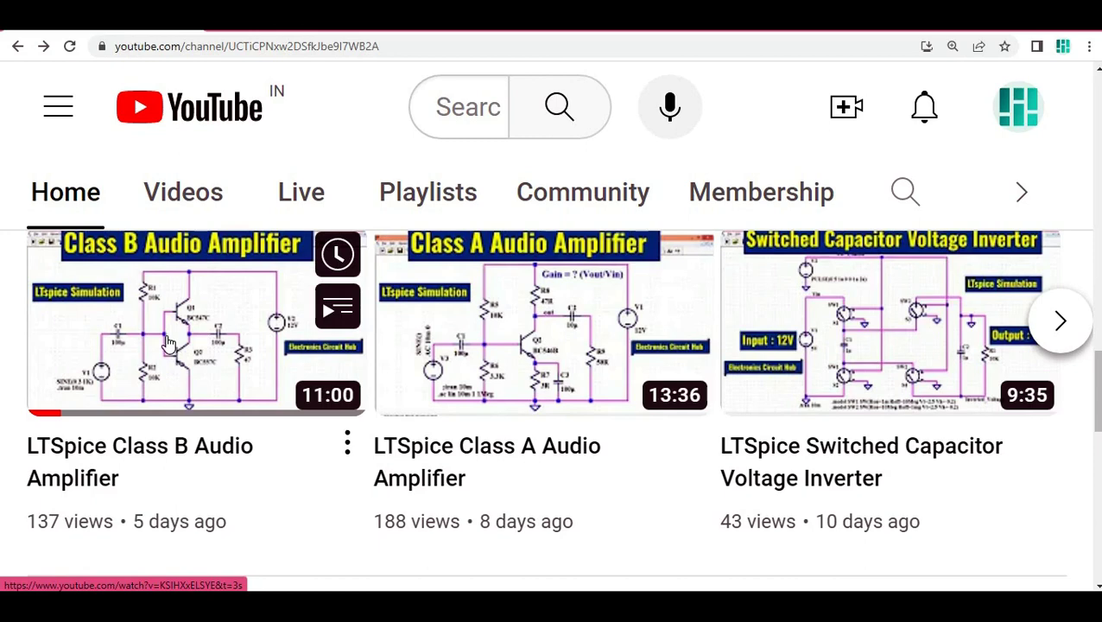
key(ctrl+0)
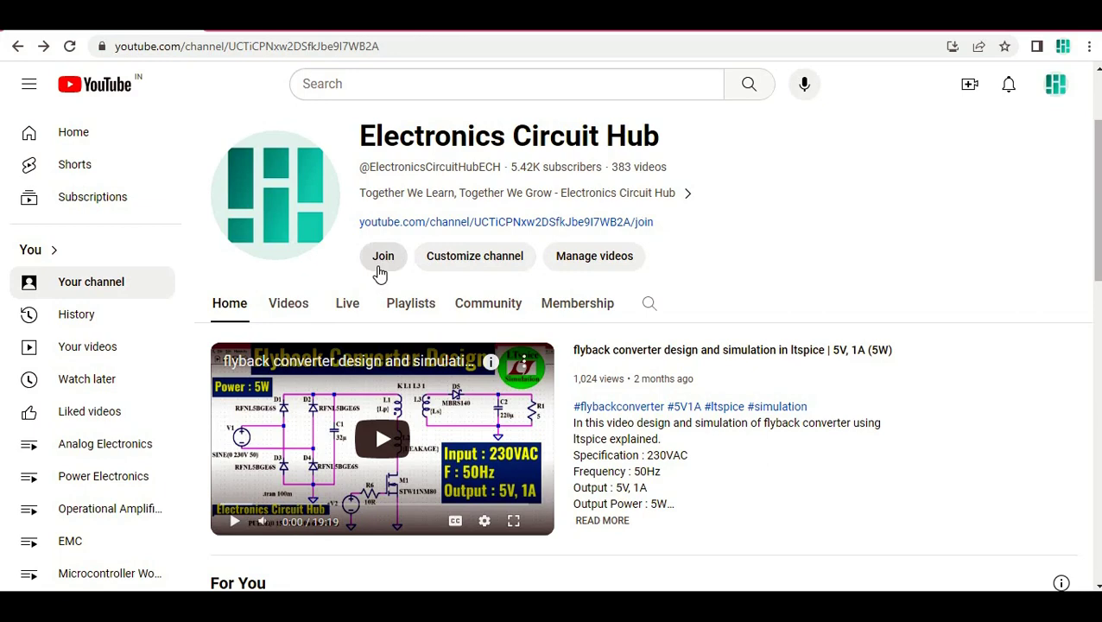
- View the channel's Mentorship membership tier, priced at ₹15,999.00/month, with its perks
click(380, 257)
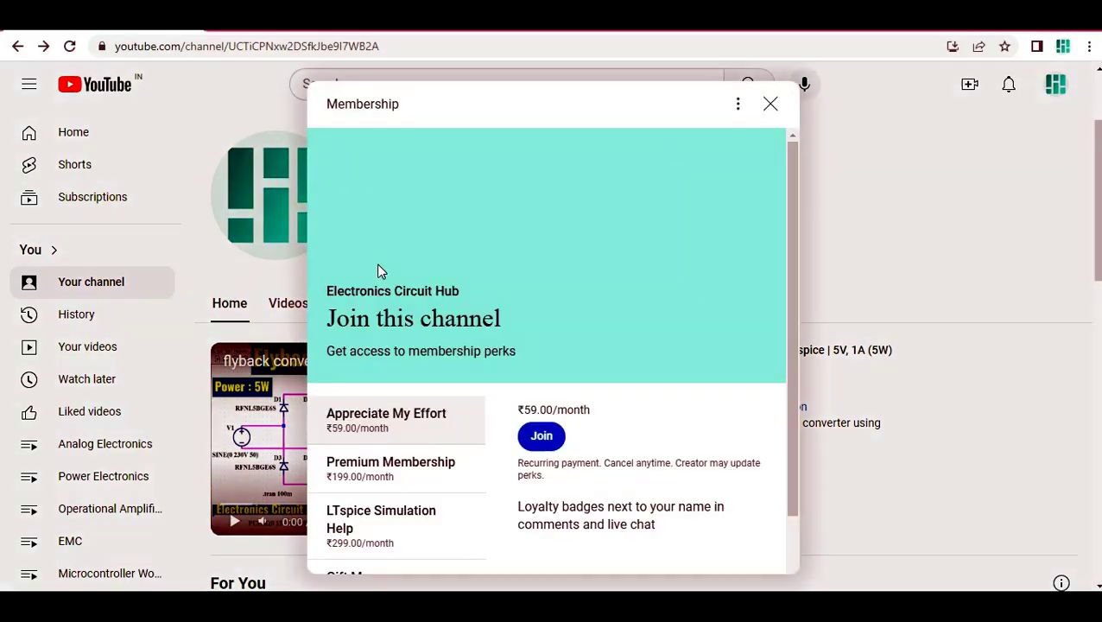
scroll(392, 377, down, 1)
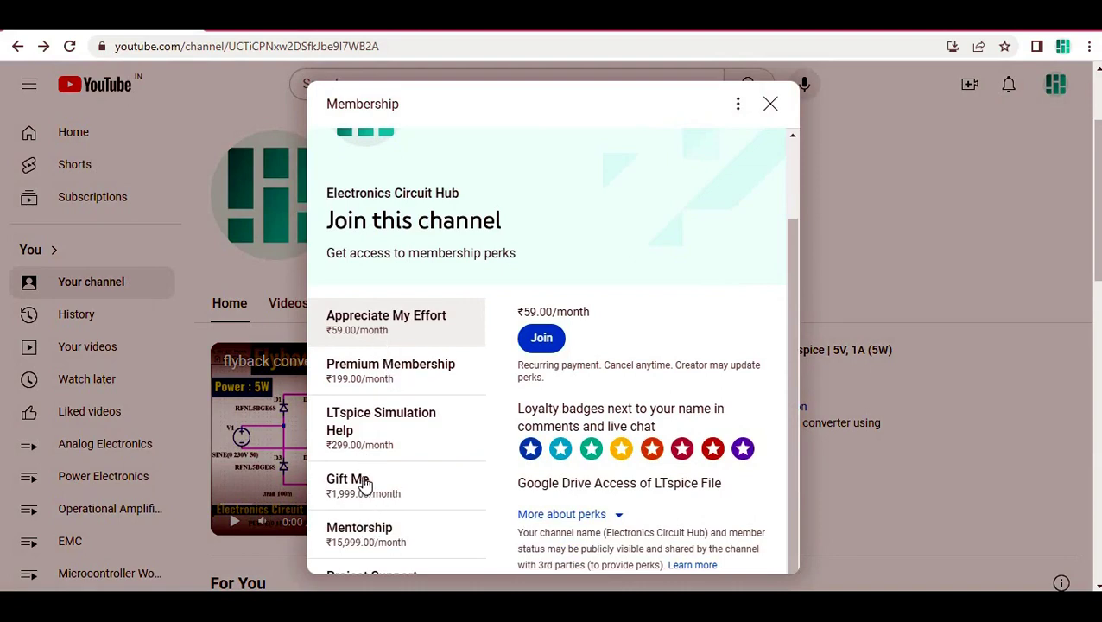
click(363, 536)
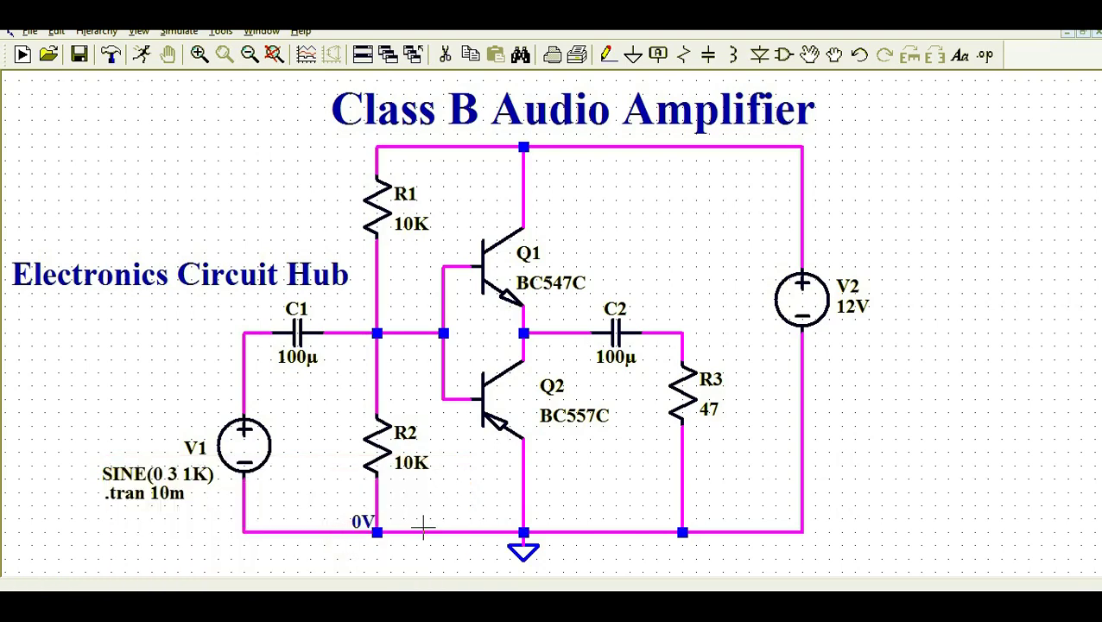
click(396, 526)
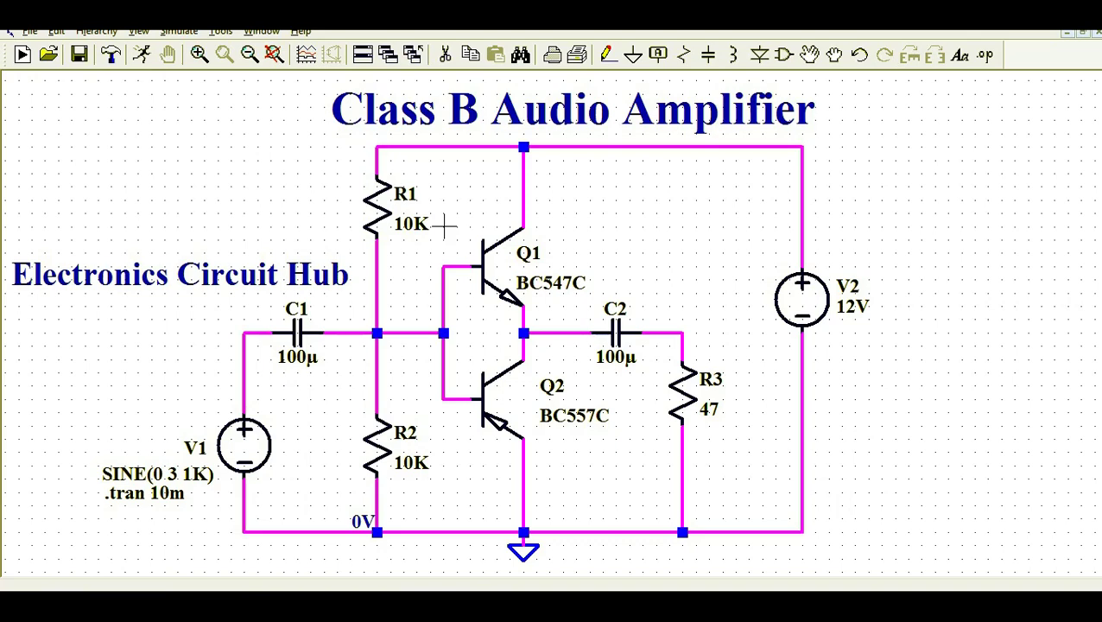
- Simulate the original amplifier and tile the schematic and plot windows vertically
click(142, 54)
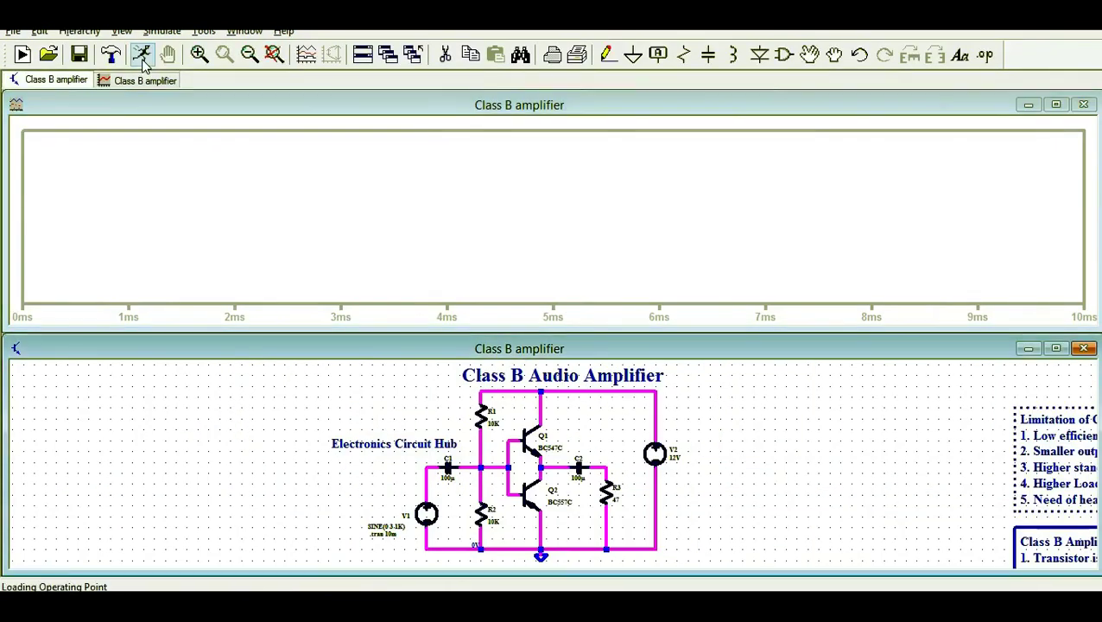
click(246, 32)
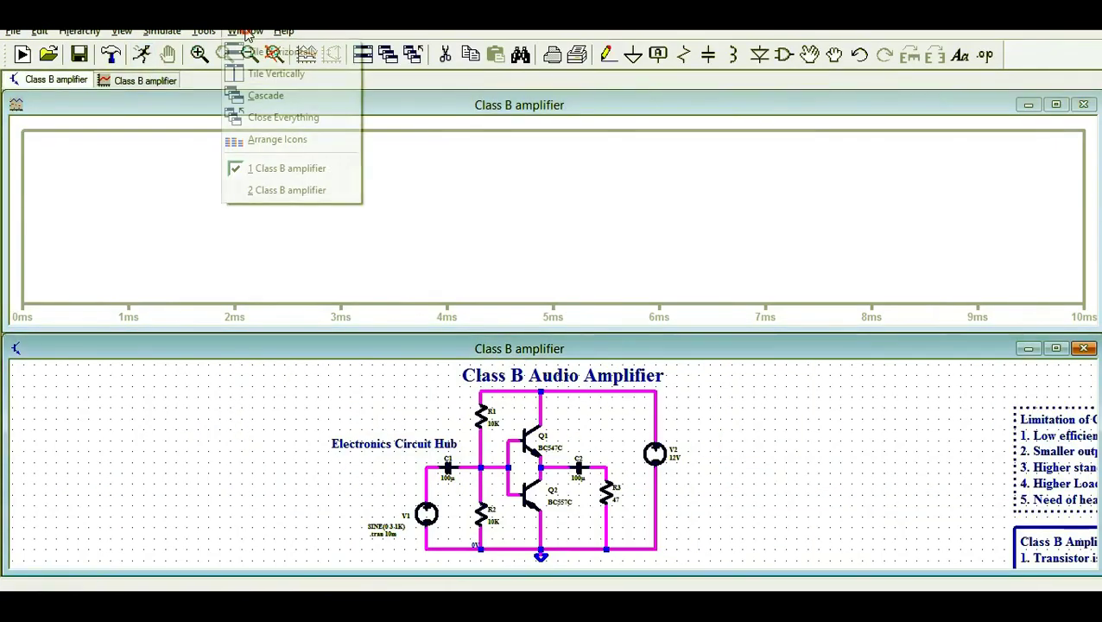
click(268, 75)
- Plot V(n004) at the wire beside C2, then bring up the revised amplifier schematic
scroll(266, 301, up, 3)
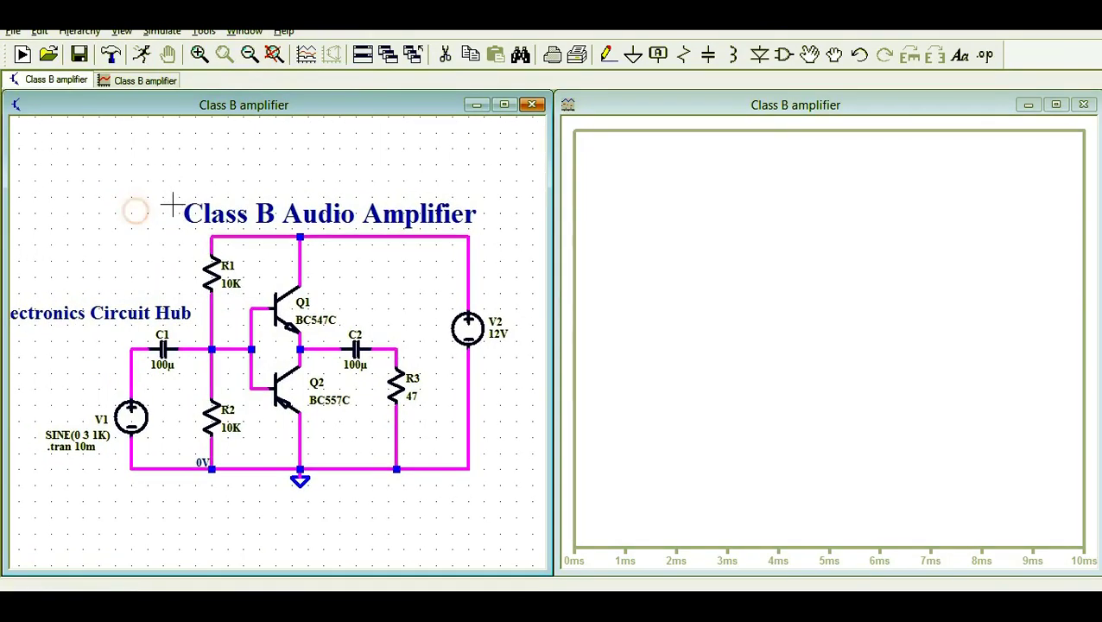
scroll(172, 207, up, 3)
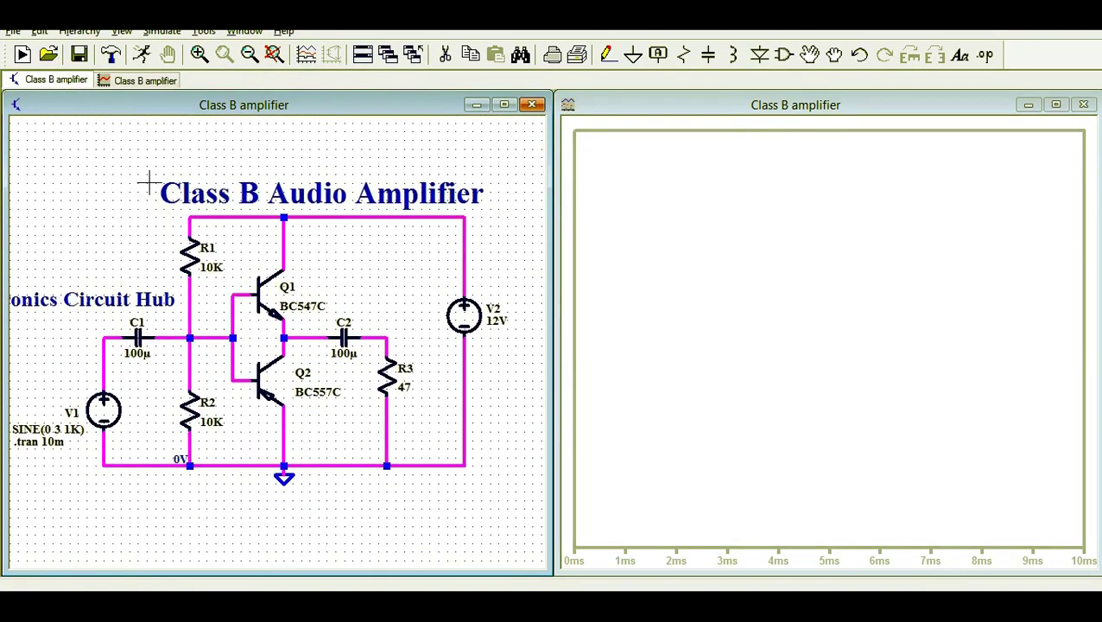
scroll(318, 402, up, 2)
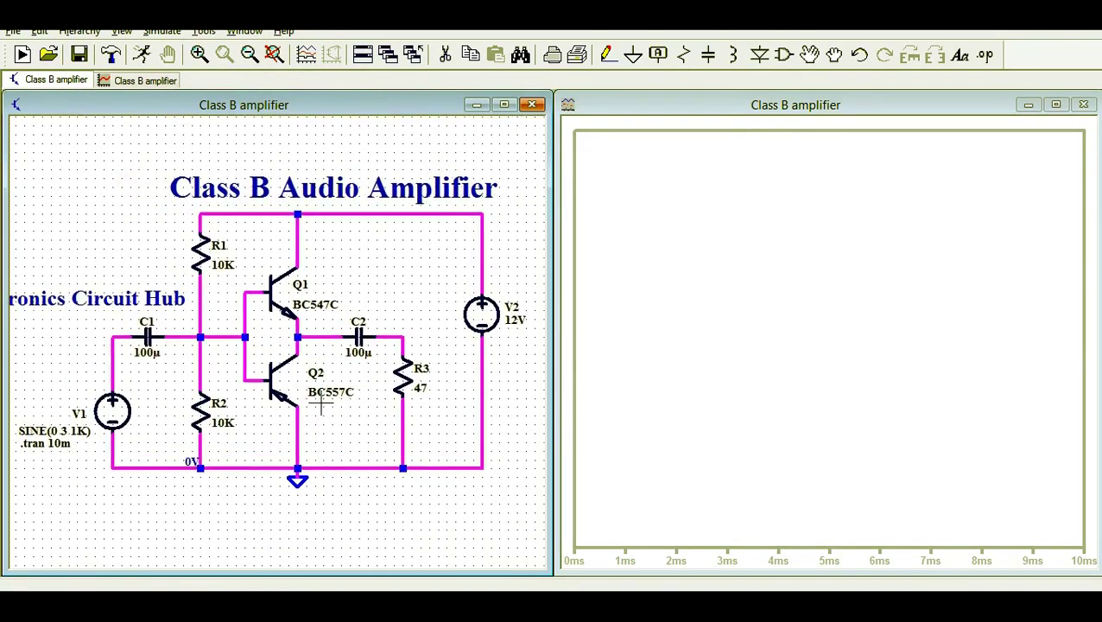
drag(413, 264, 393, 298)
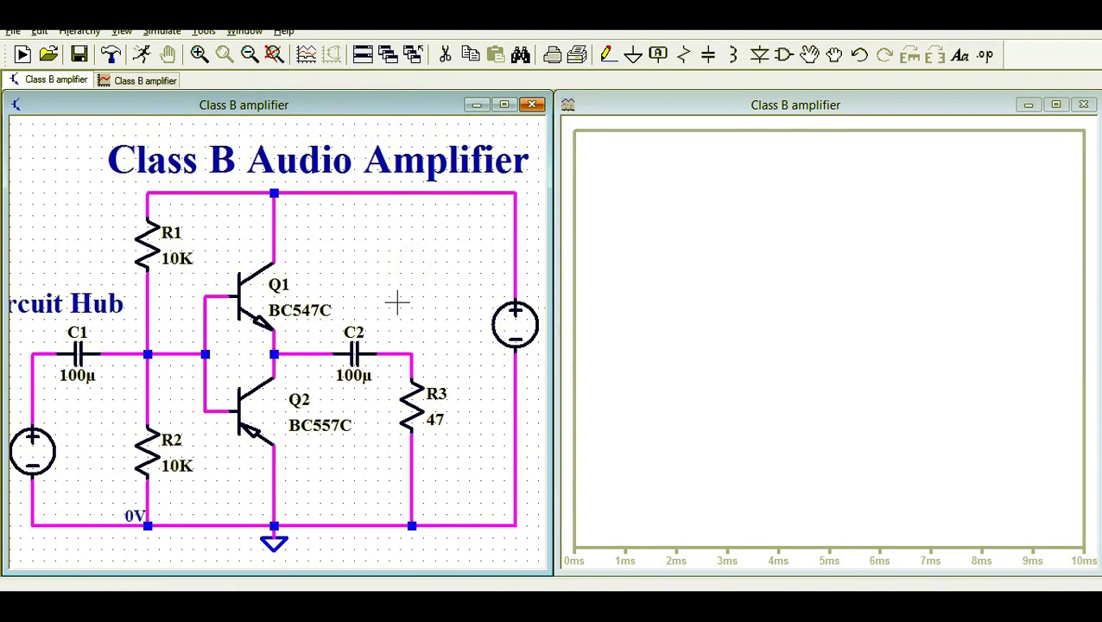
click(303, 354)
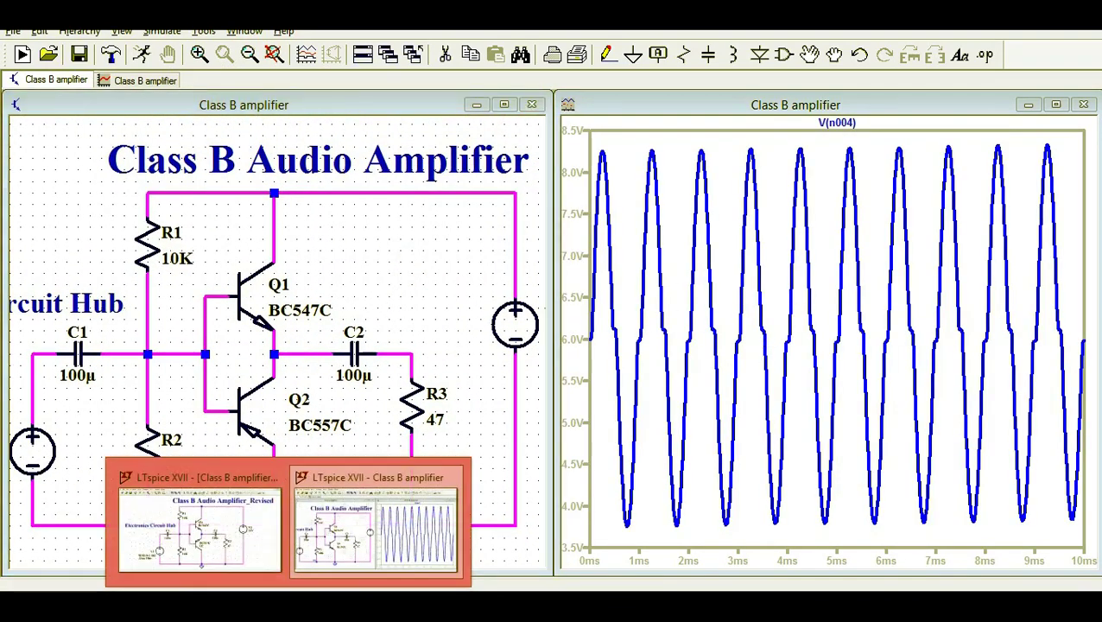
click(192, 471)
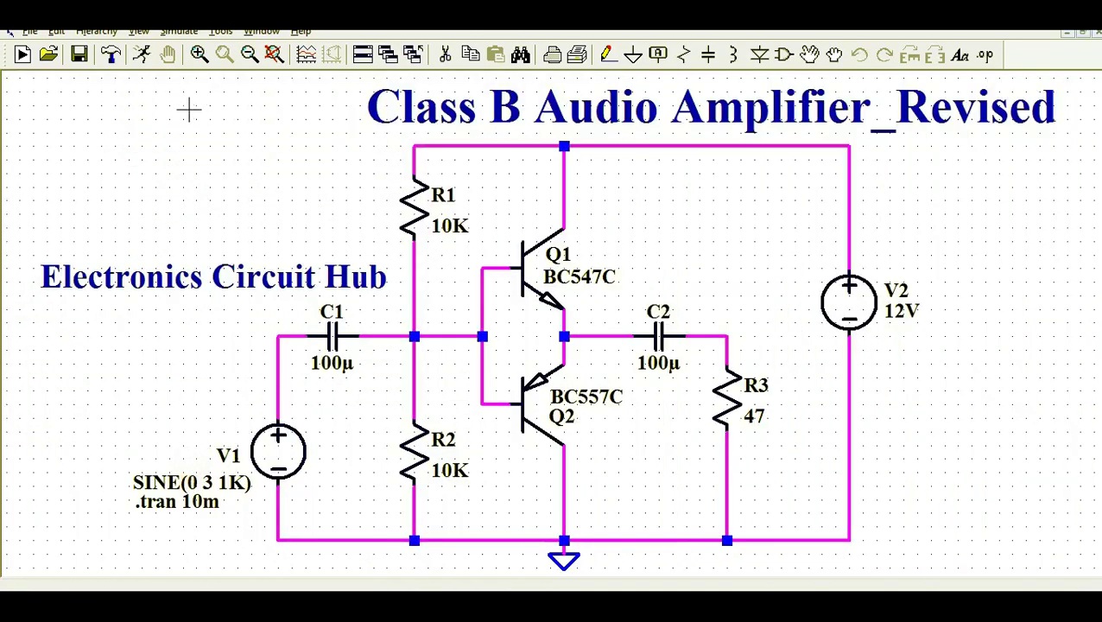
- Simulate the revised amplifier, tile windows vertically, plot V(n004) and zoom to 1.5–6.8 ms
click(142, 54)
click(243, 32)
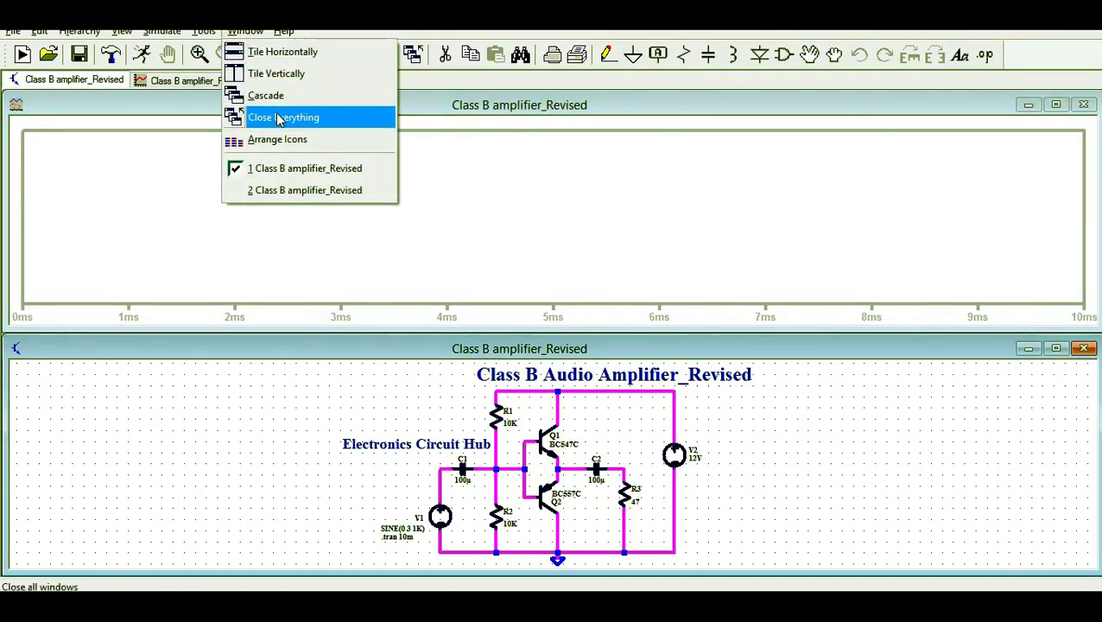
click(290, 76)
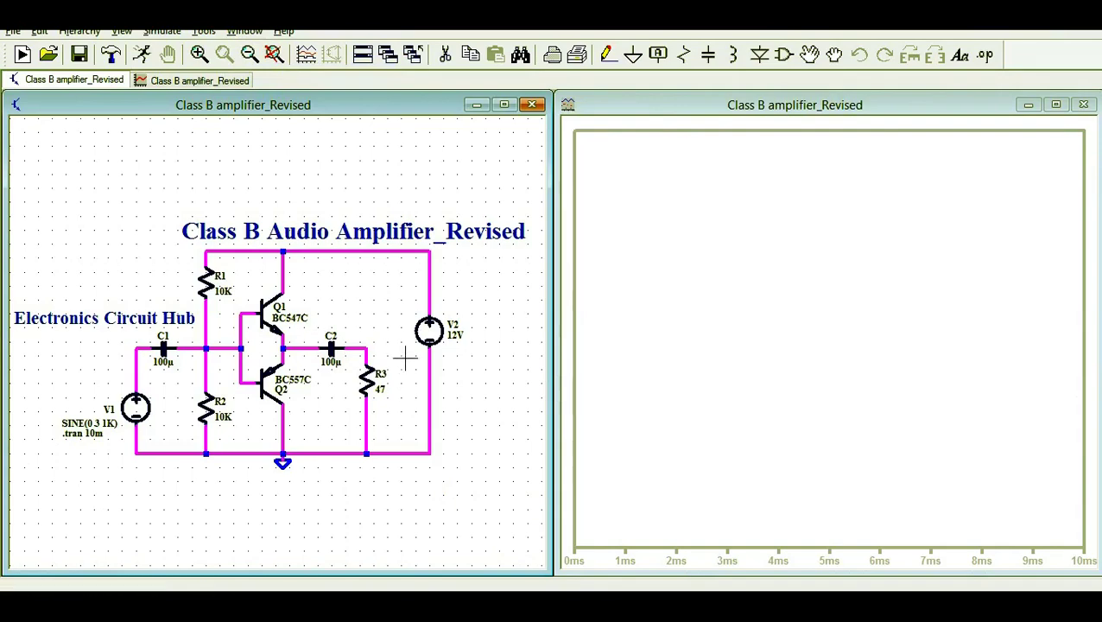
click(306, 348)
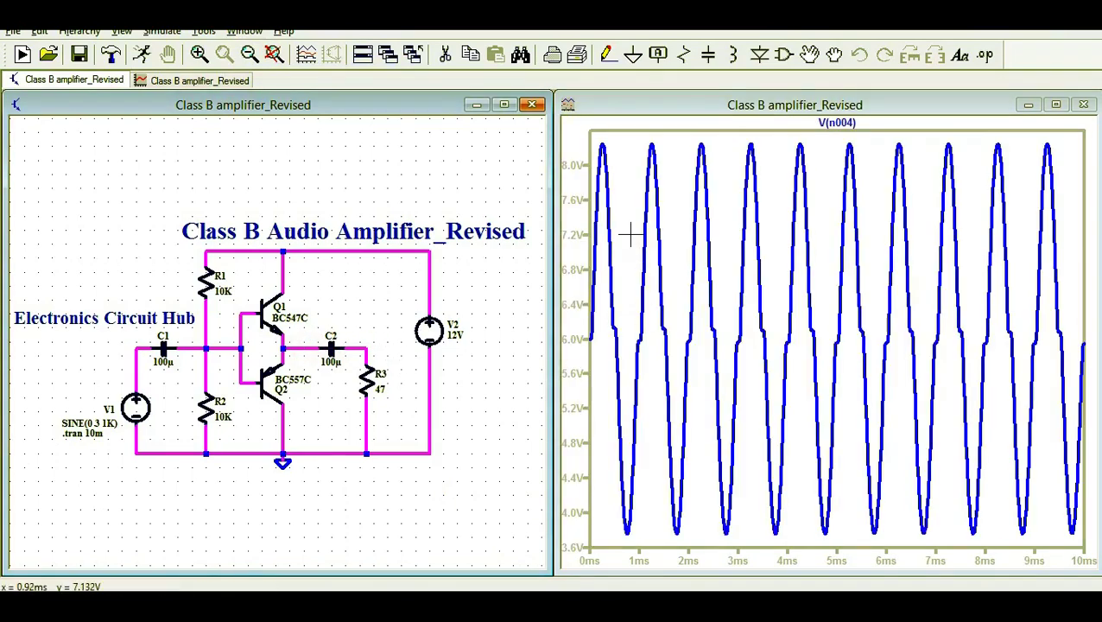
drag(664, 135, 932, 548)
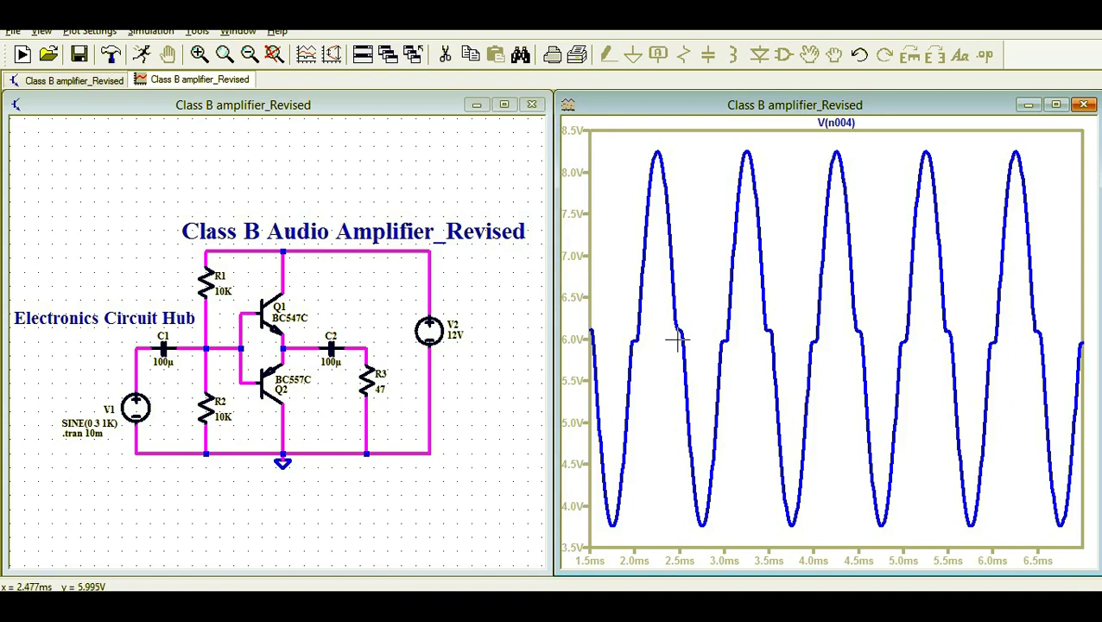
- Bring the original amplifier forward and zoom its V(n004) plot to 2.0–5.6 ms
click(377, 562)
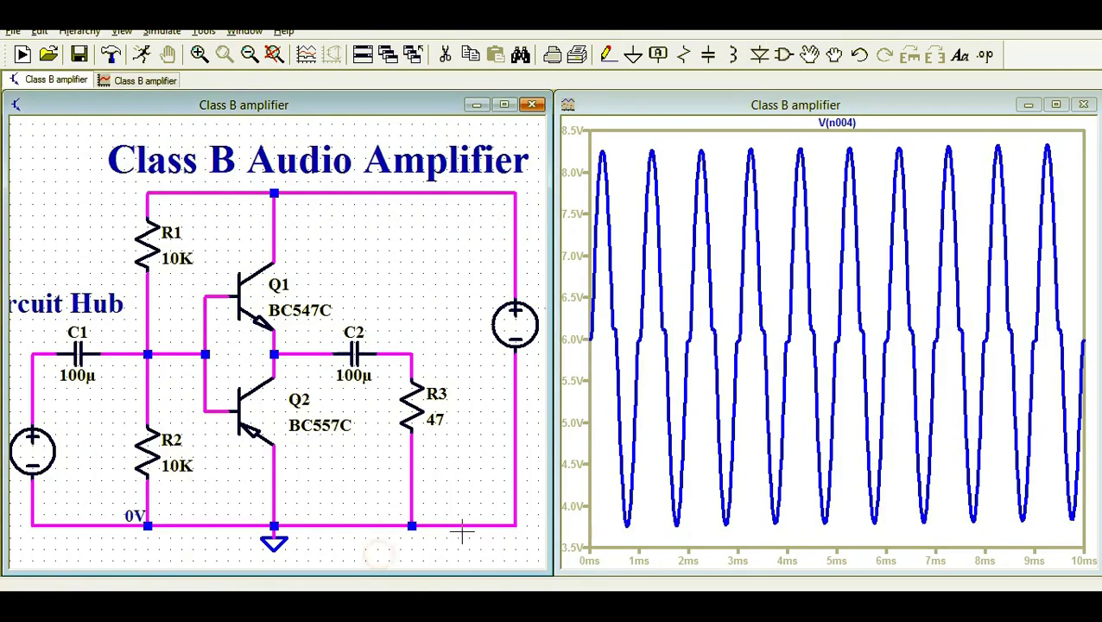
drag(689, 138, 863, 536)
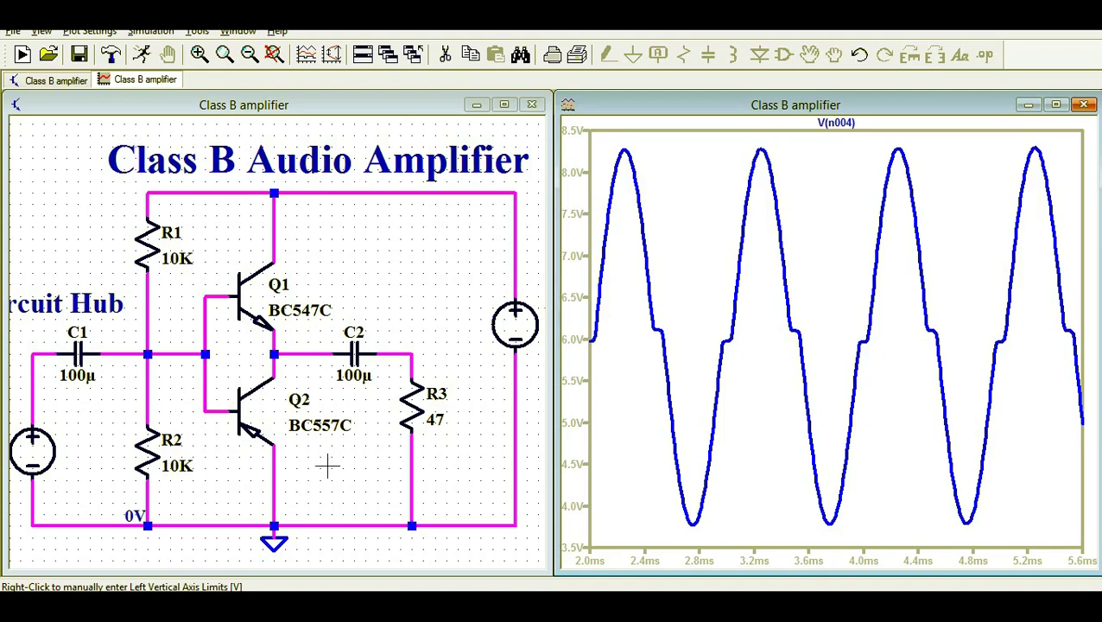
mouse_move(288, 604)
click(220, 520)
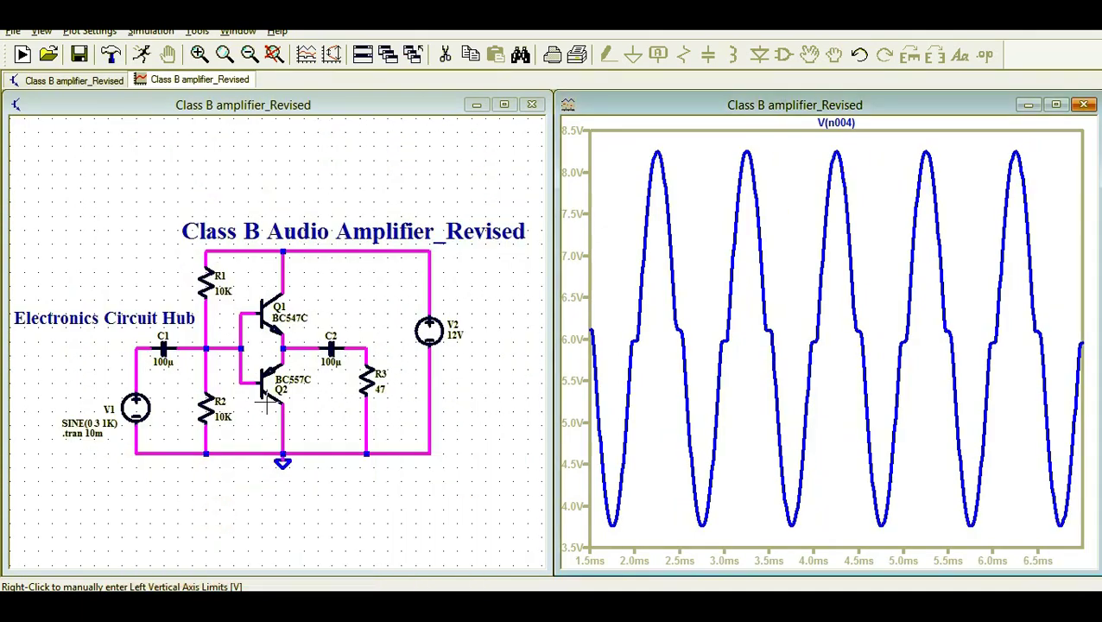
click(339, 333)
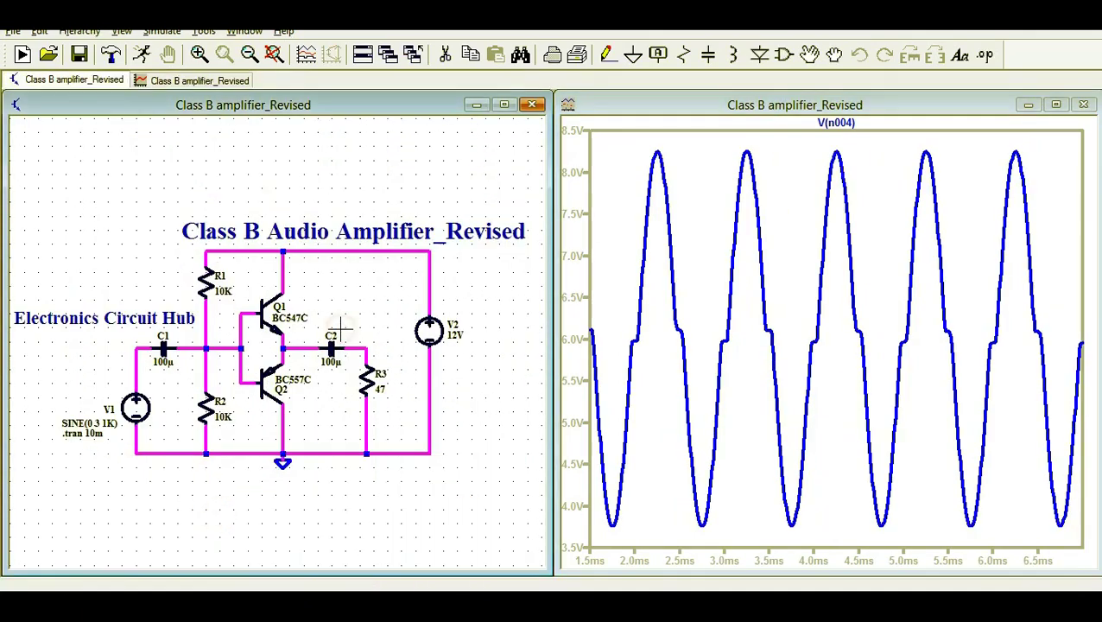
scroll(339, 332, up, 3)
scroll(339, 293, down, 1)
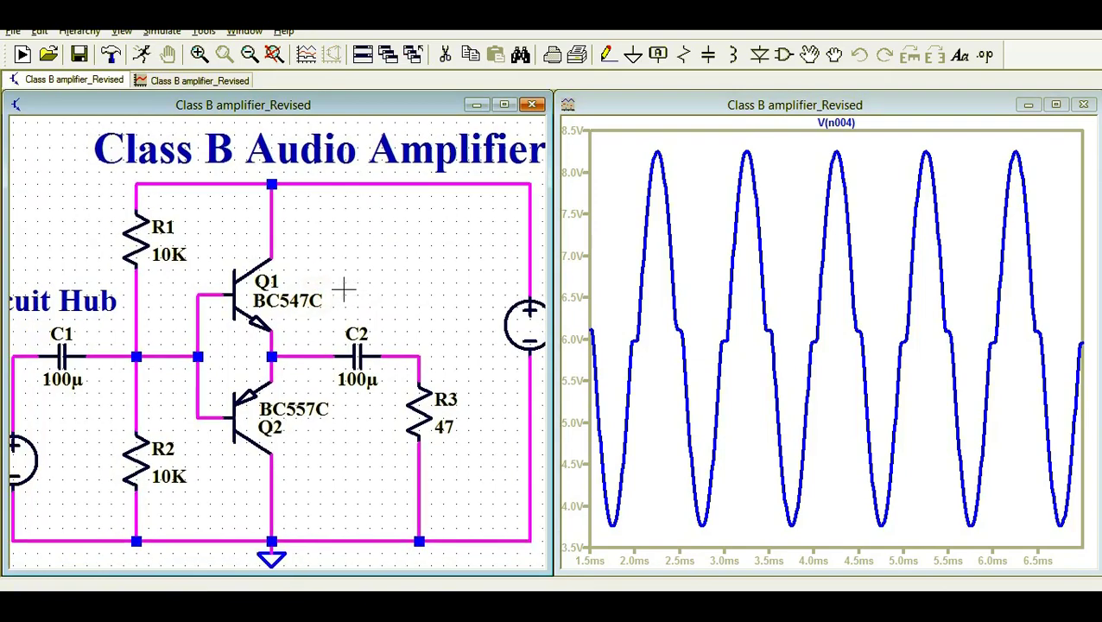
scroll(344, 287, up, 1)
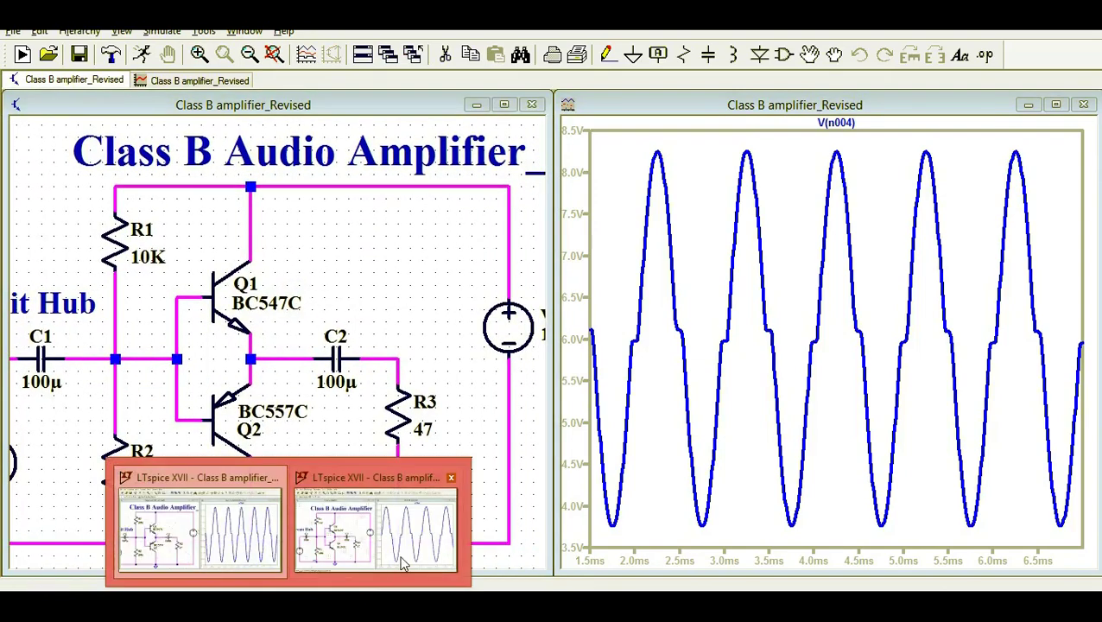
click(393, 553)
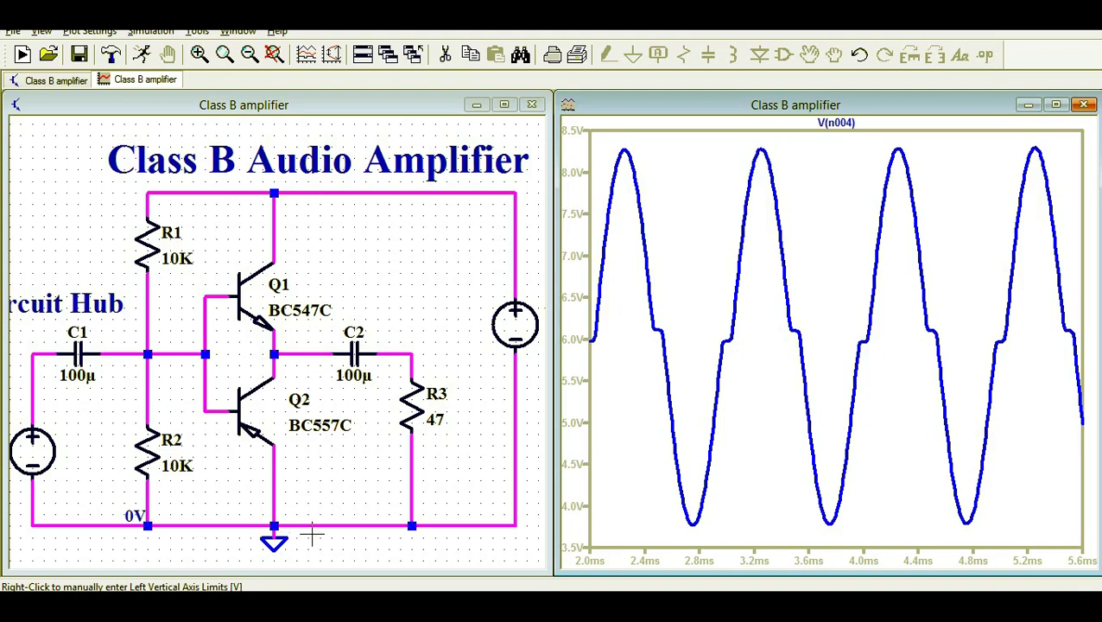
click(179, 559)
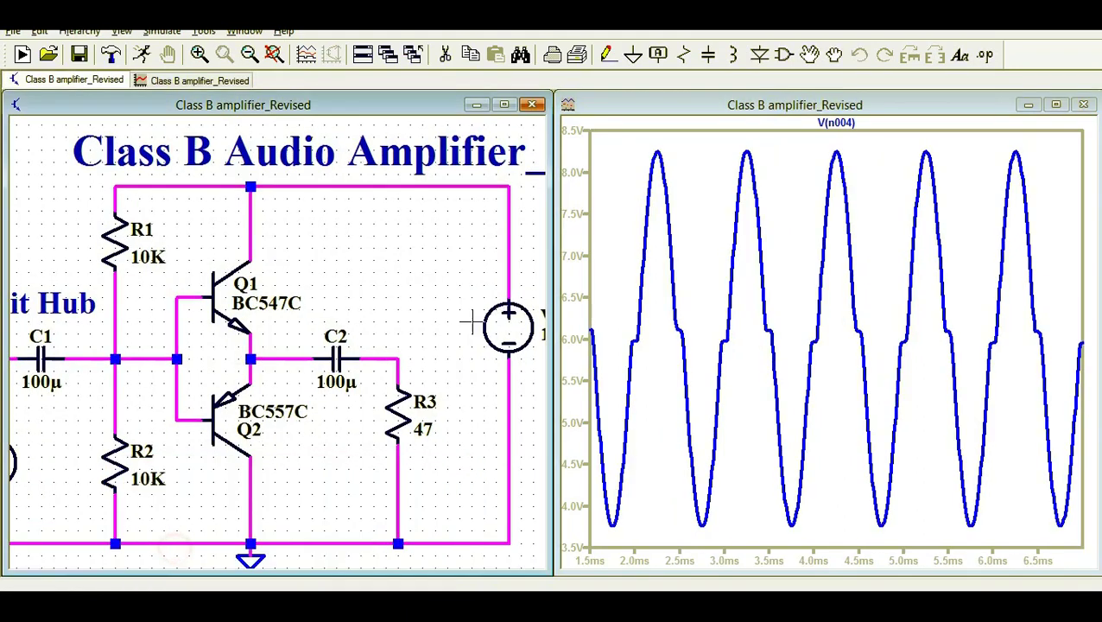